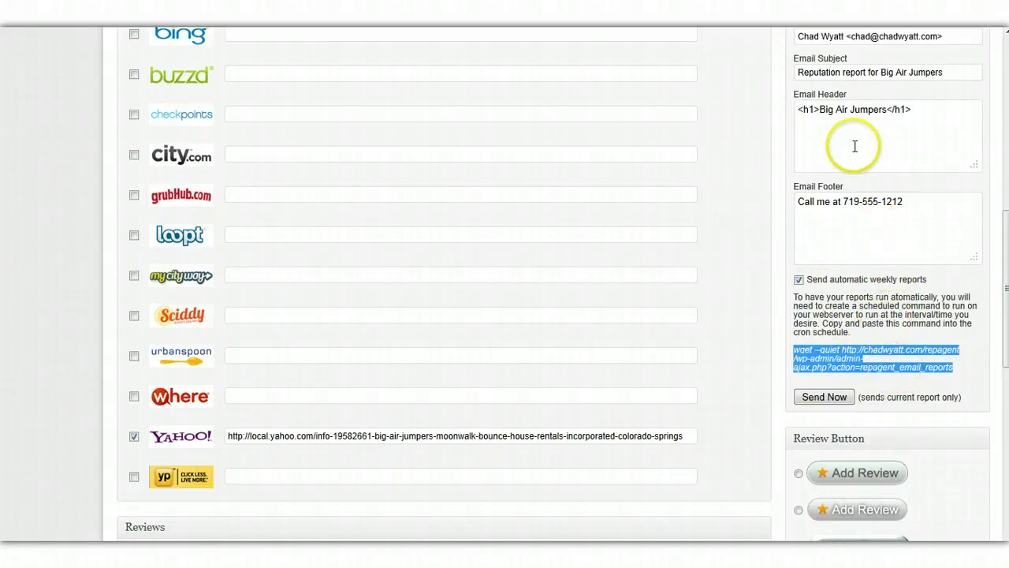
- Copy the RepAgent plugin's wget email-report command from the WordPress settings
scroll(858, 140, "up", 1)
scroll(856, 158, "down", 1)
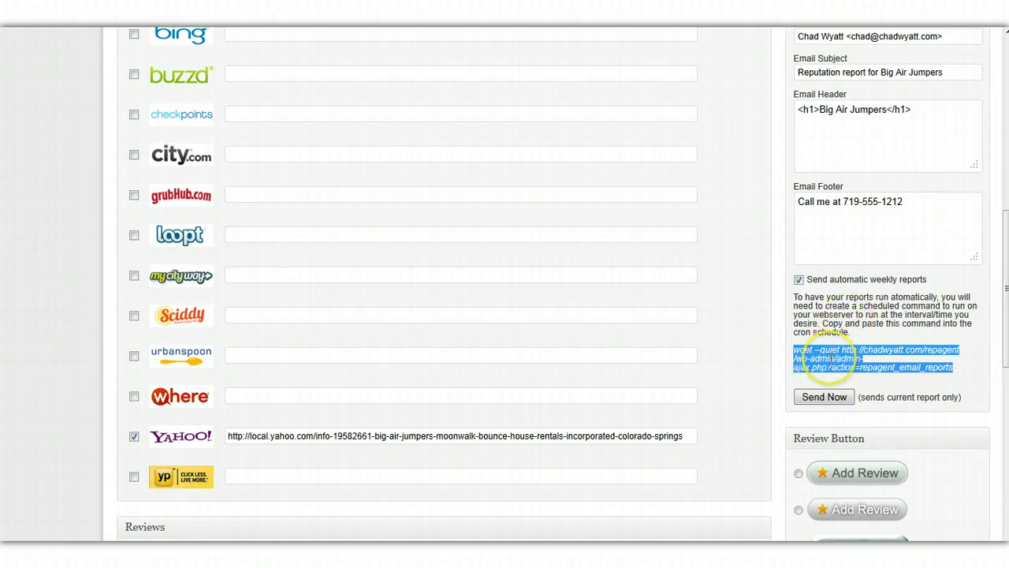
right_click(827, 359)
left_click(842, 369)
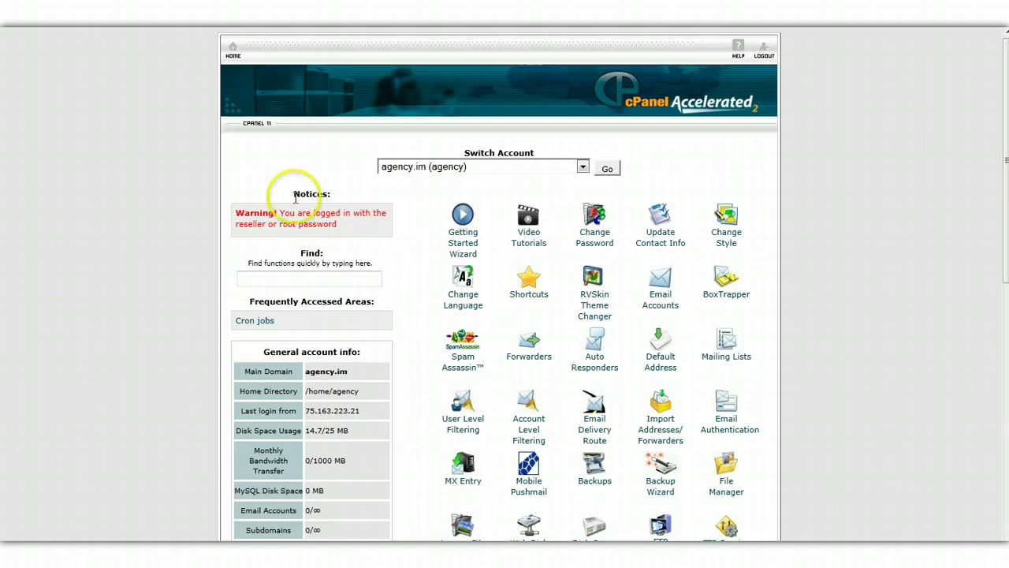
- Open the Cron Jobs page from the Advanced section of cPanel home
scroll(256, 213, "down", 2)
scroll(257, 215, "down", 2)
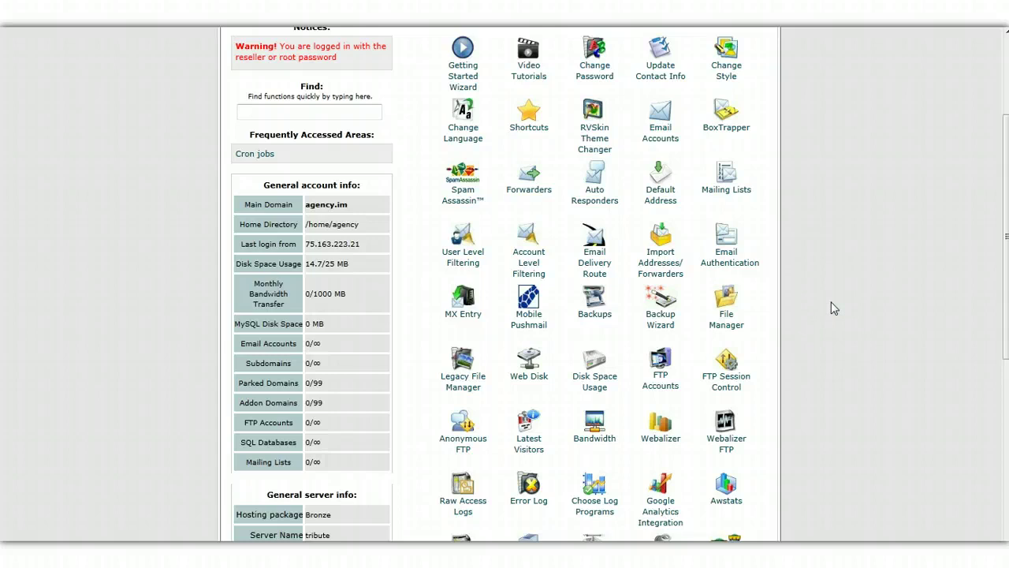
scroll(835, 309, "up", 1)
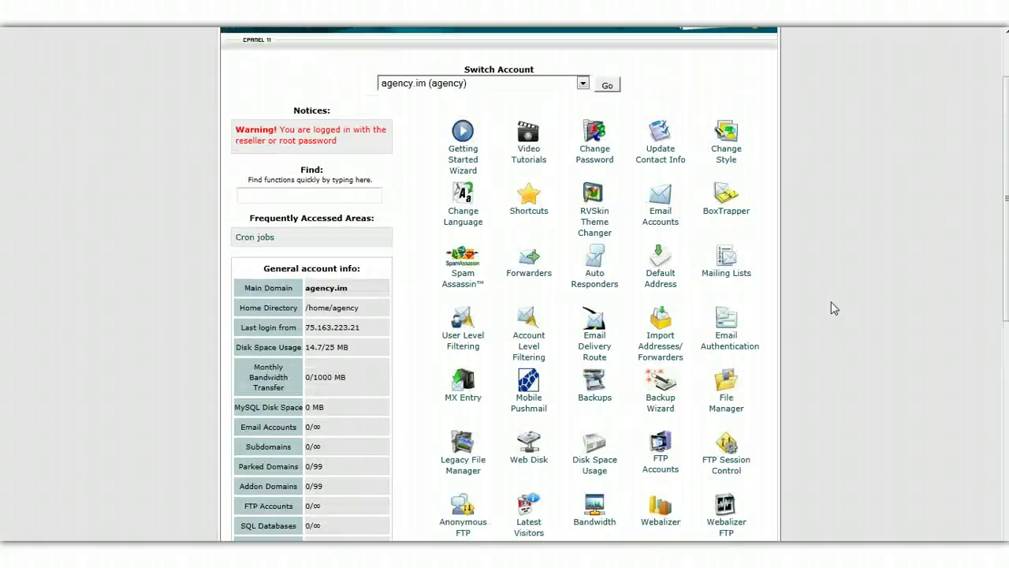
scroll(834, 308, "down", 1)
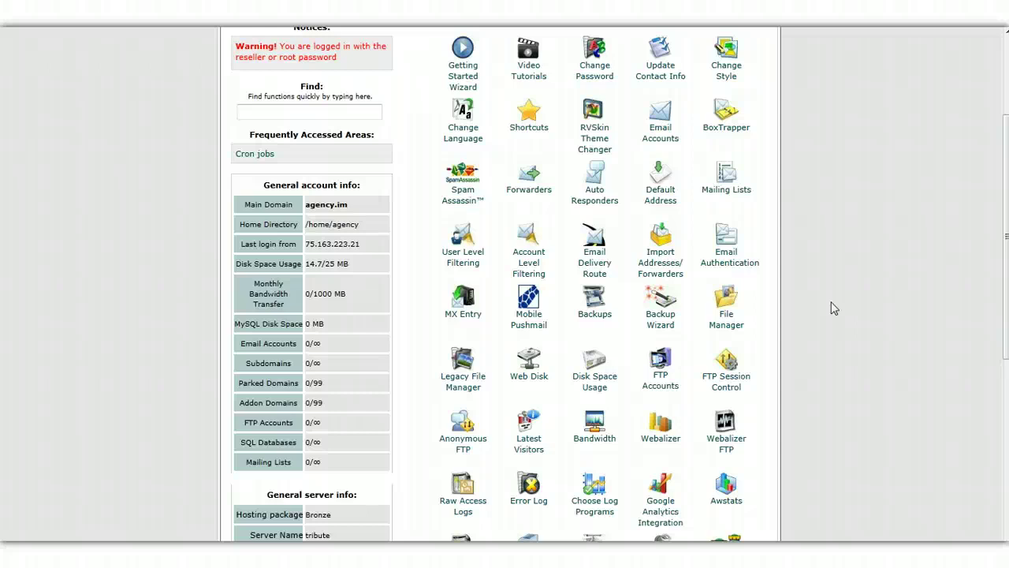
scroll(835, 308, "down", 2)
scroll(835, 308, "down", 9)
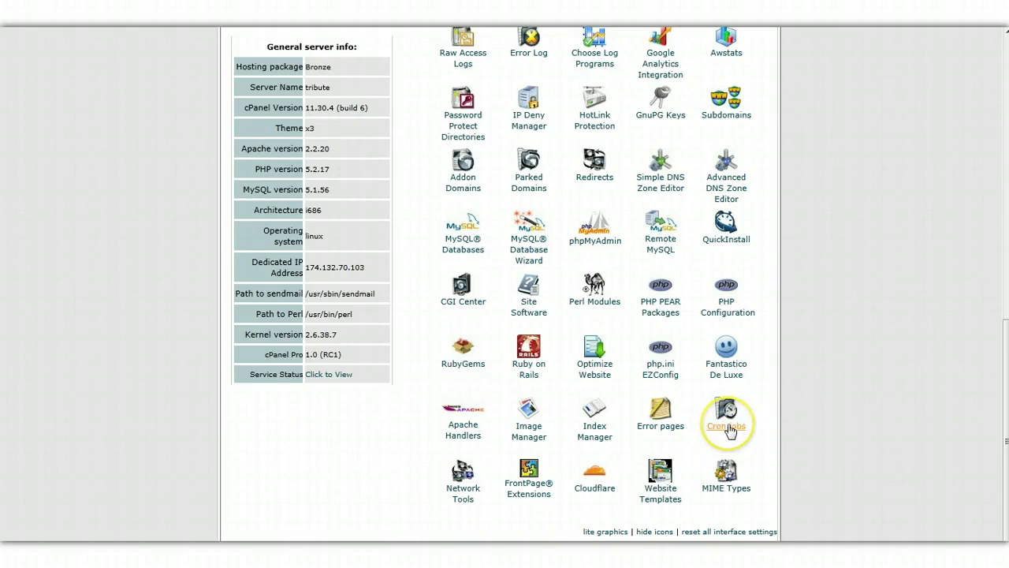
left_click(728, 427)
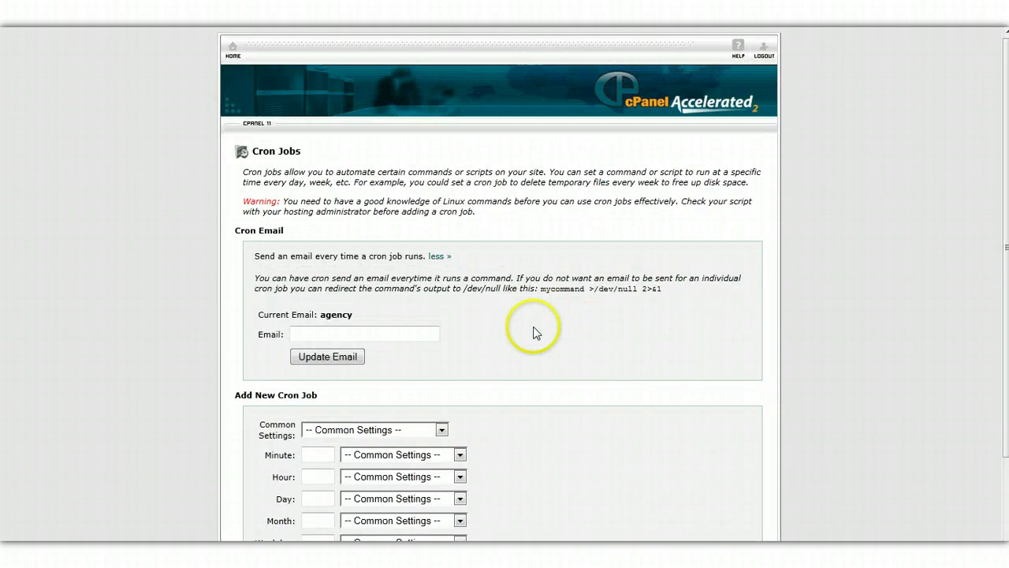
- Apply the Common Settings preset Once a week (0 0 * * 0) to the new cron job
scroll(539, 343, "down", 3)
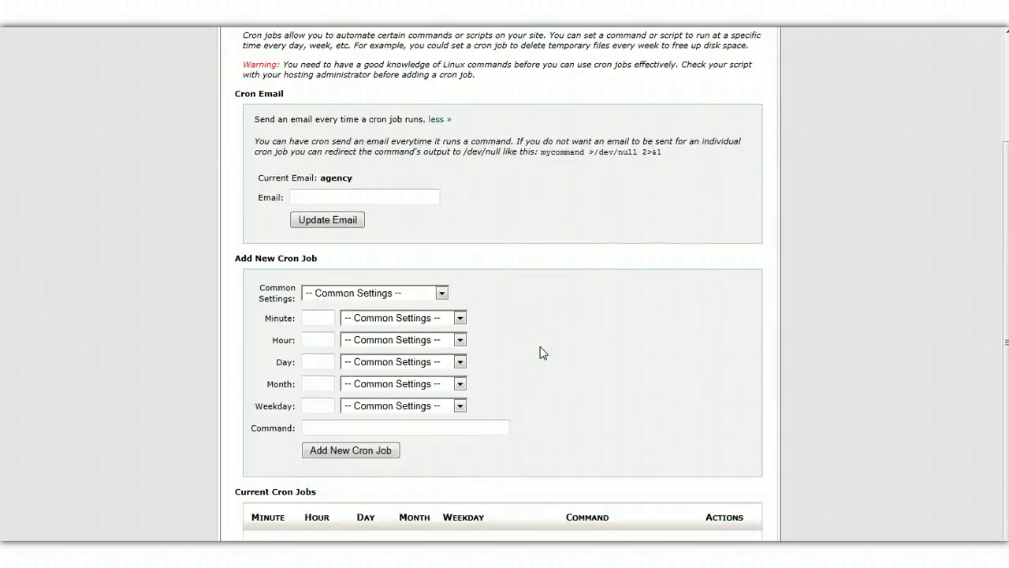
scroll(541, 353, "down", 1)
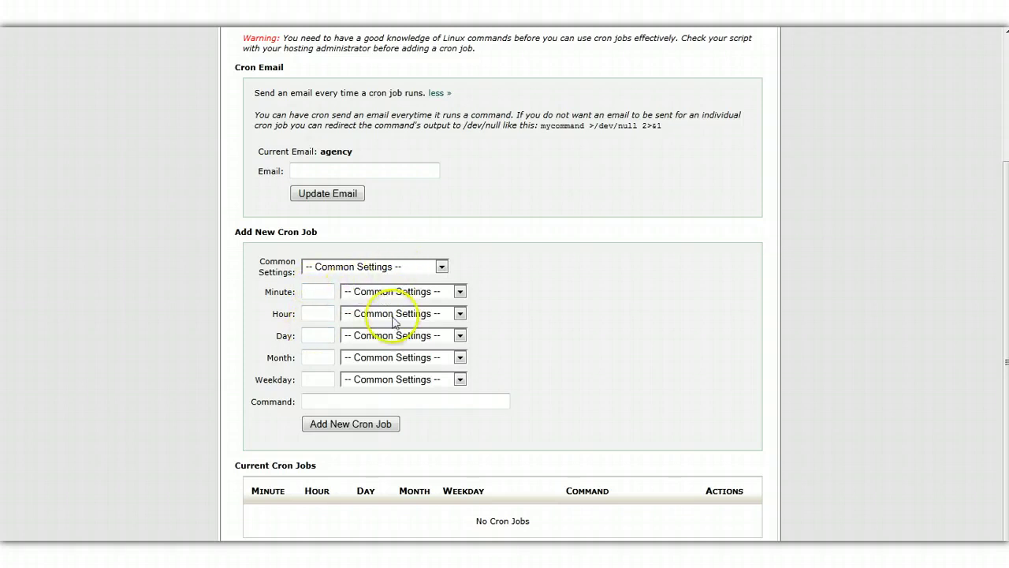
left_click(337, 272)
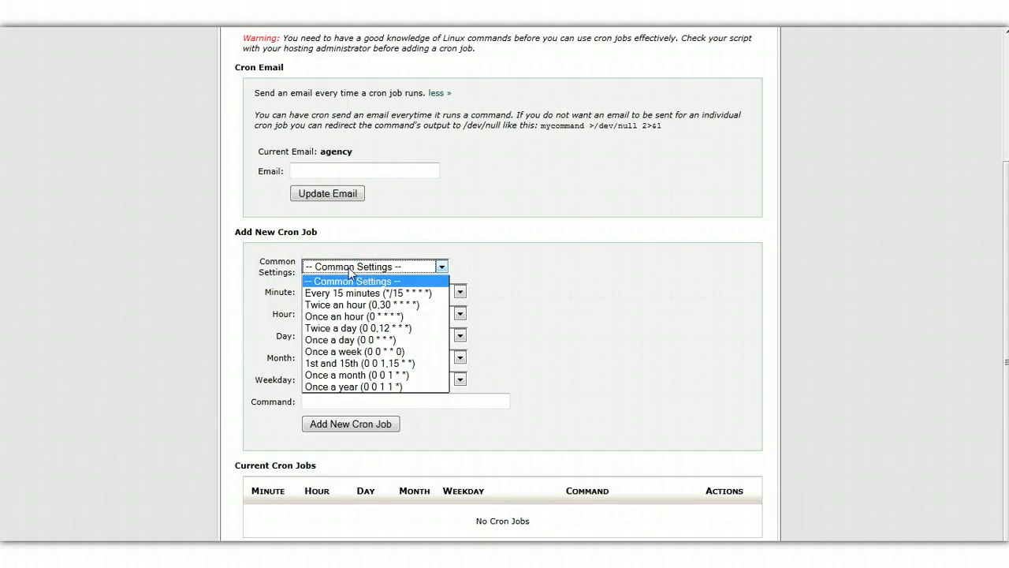
left_click(356, 296)
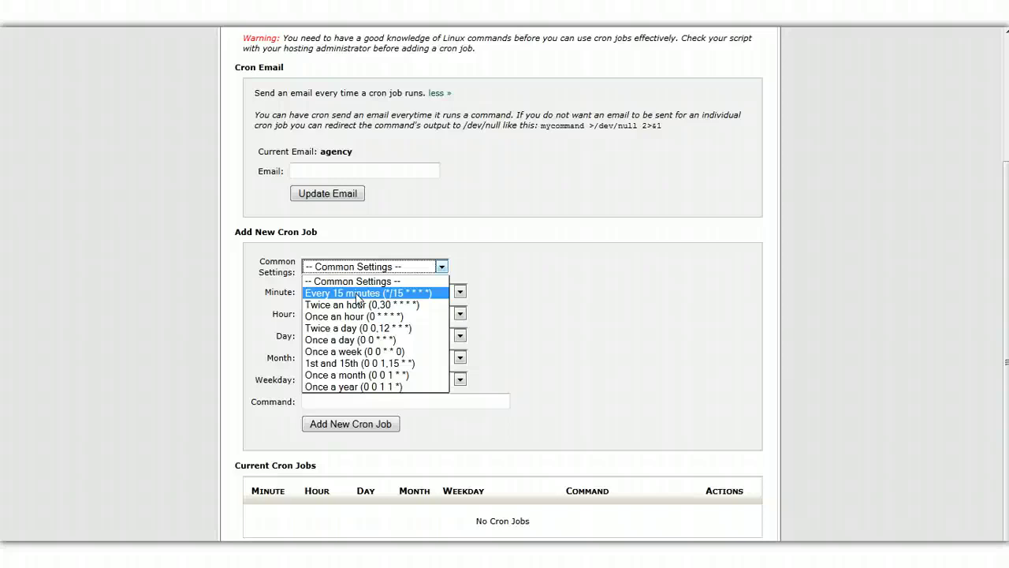
left_click(331, 265)
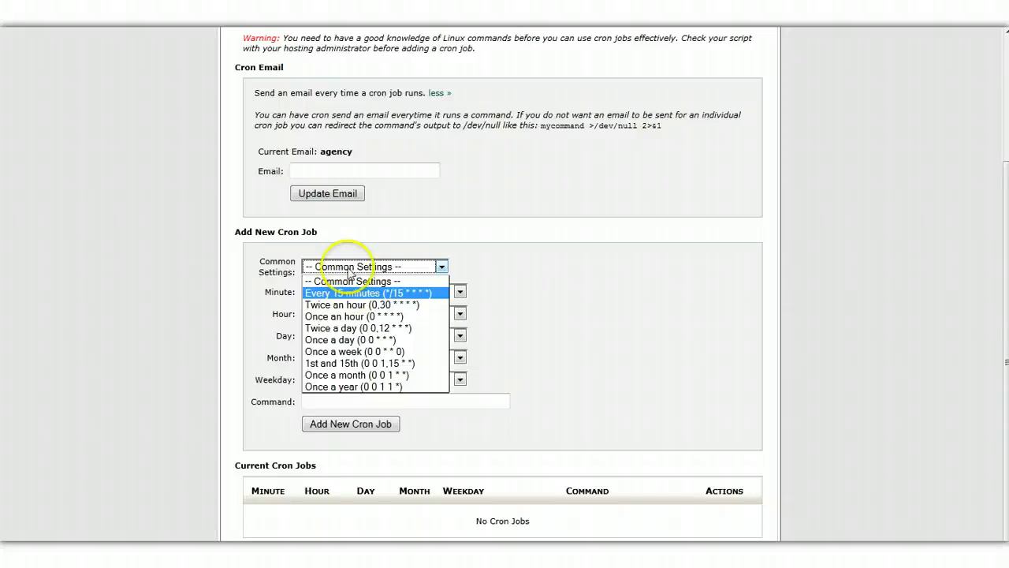
left_click(352, 356)
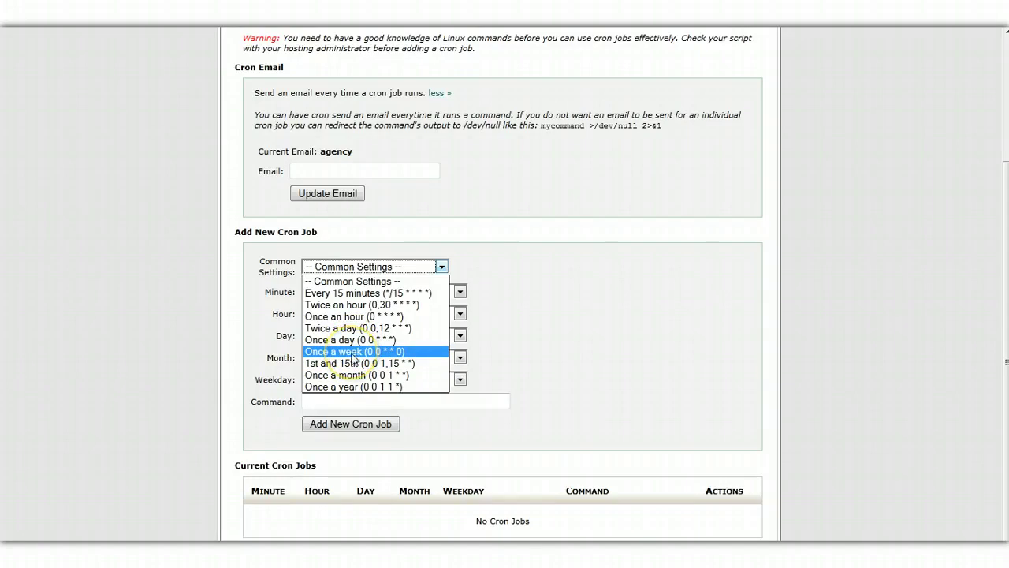
left_click(353, 356)
left_click(353, 352)
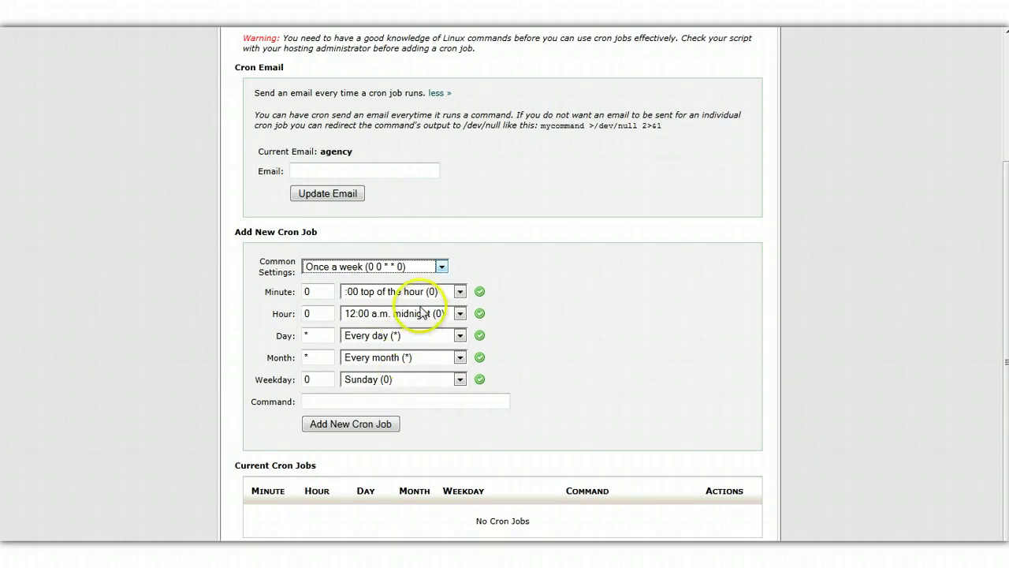
- Change the schedule to hour 6 (6:00 a.m.) and weekday Monday (1), giving 0 6 * * 1
left_click(403, 381)
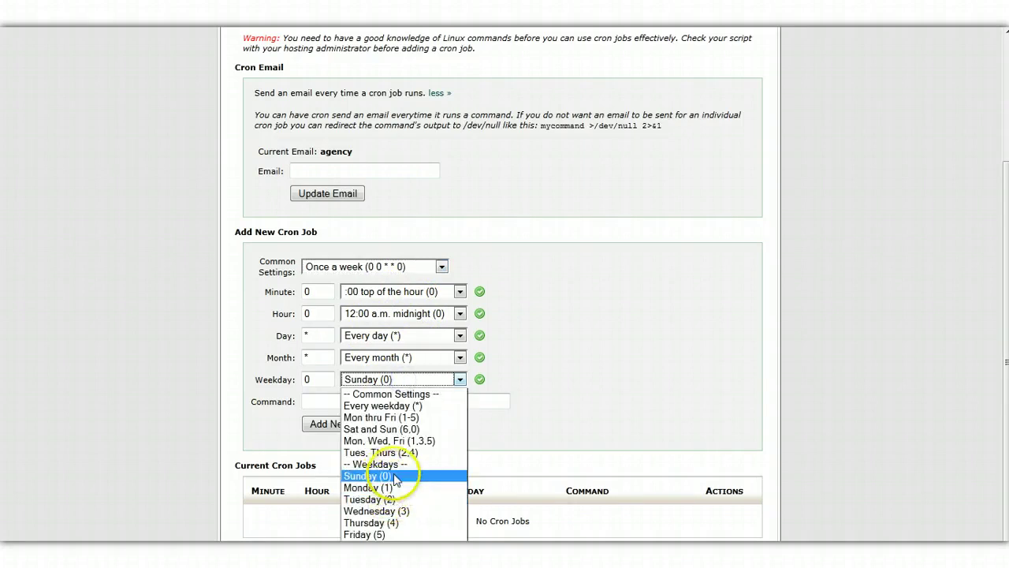
left_click(559, 362)
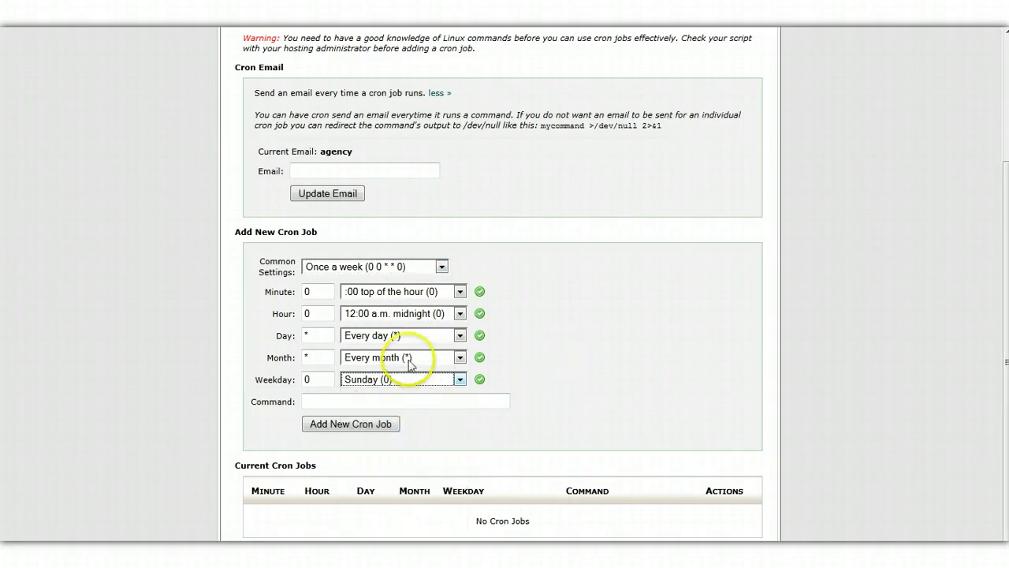
left_click(396, 315)
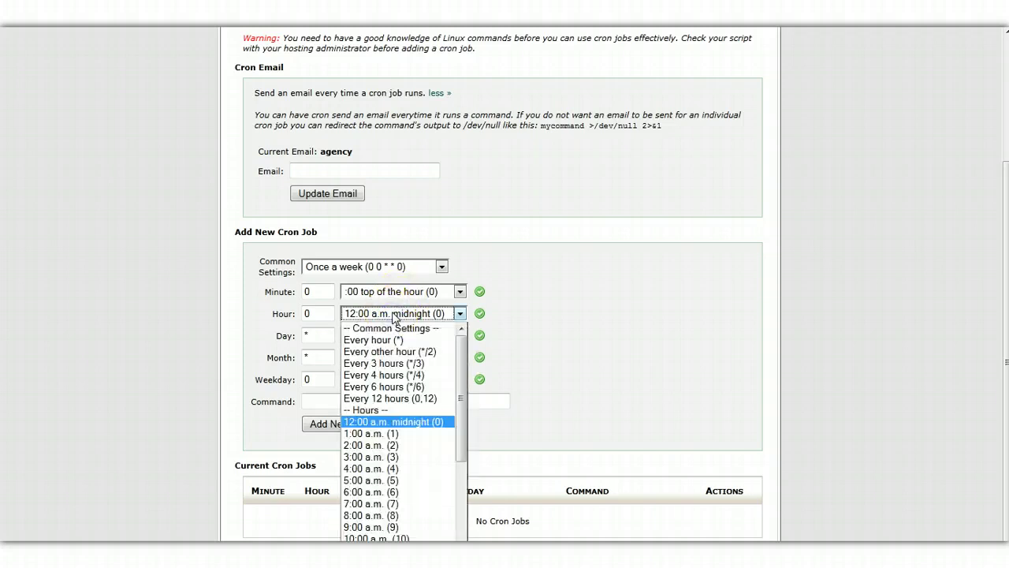
scroll(395, 460, "down", 2)
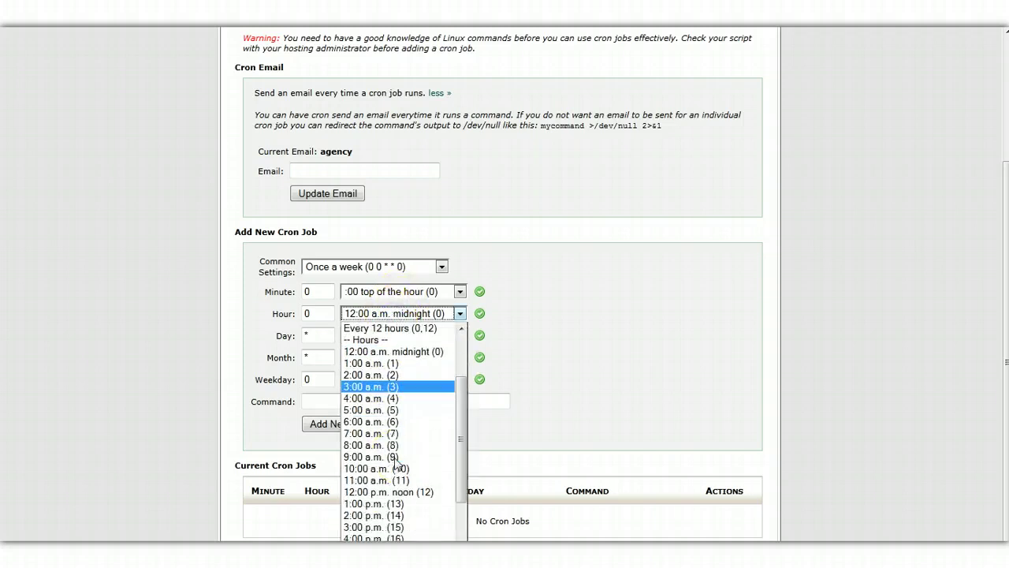
scroll(395, 463, "down", 2)
scroll(396, 465, "up", 4)
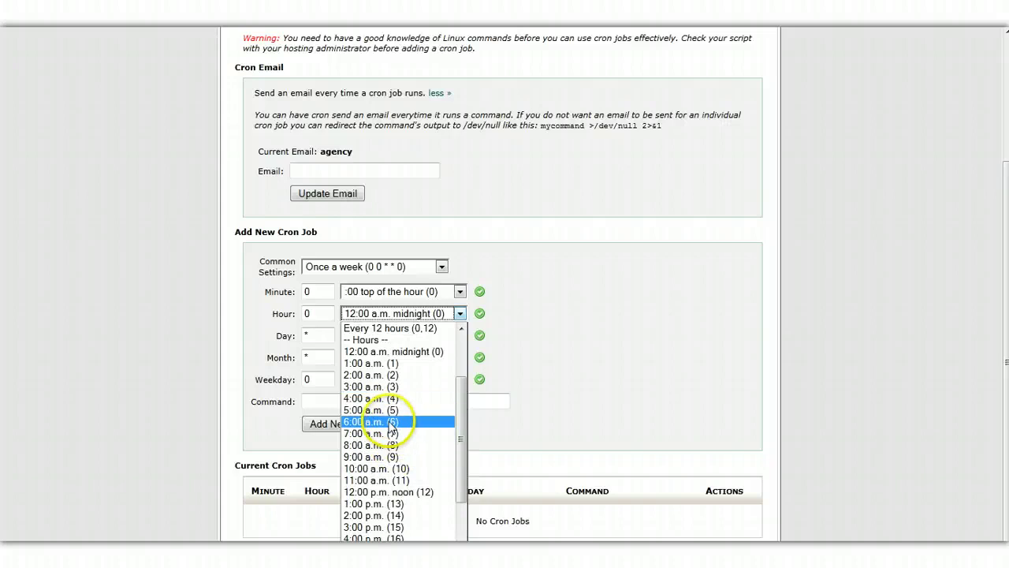
left_click(390, 423)
left_click(414, 384)
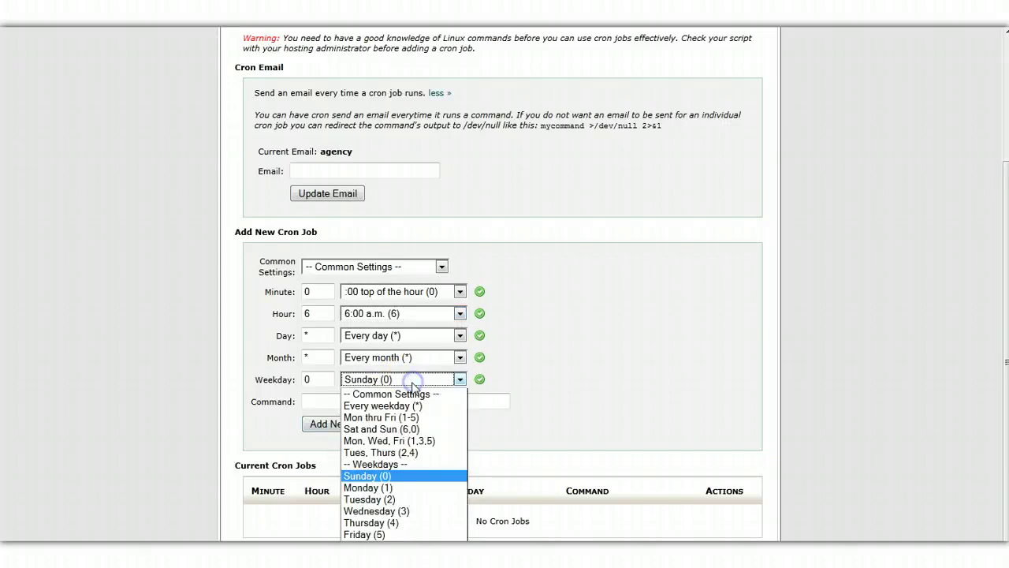
left_click(375, 485)
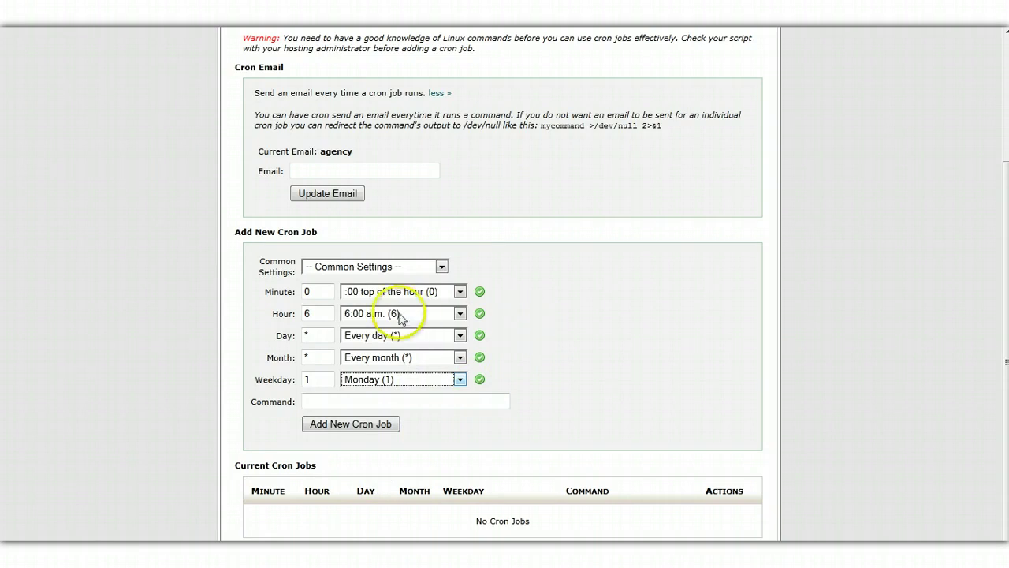
- Paste the wget email-report command as the job's command and save the new cron job
left_click(359, 403)
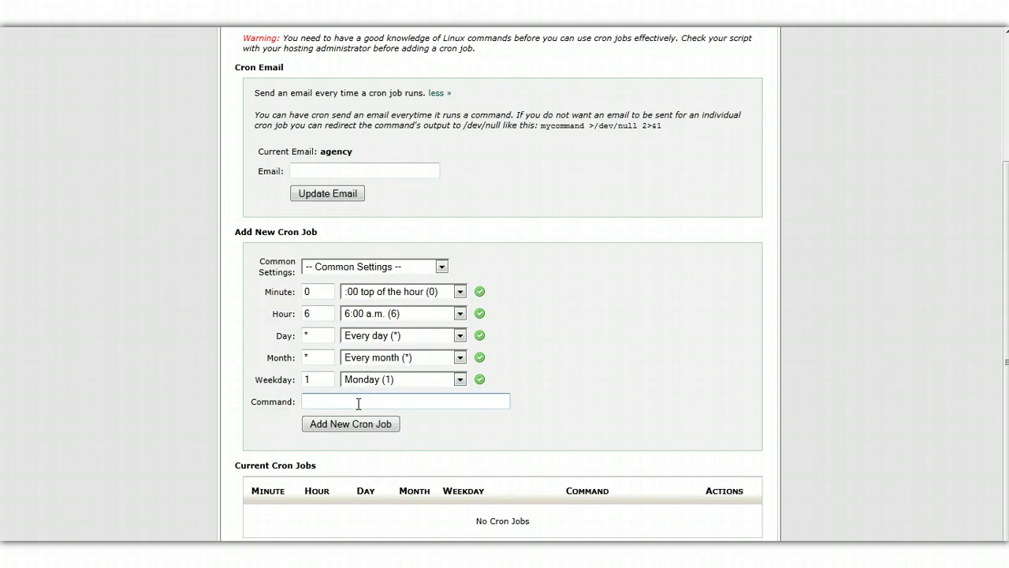
key("ctrl+v")
left_click(436, 401)
left_click_drag(436, 401, 269, 411)
left_click(462, 419)
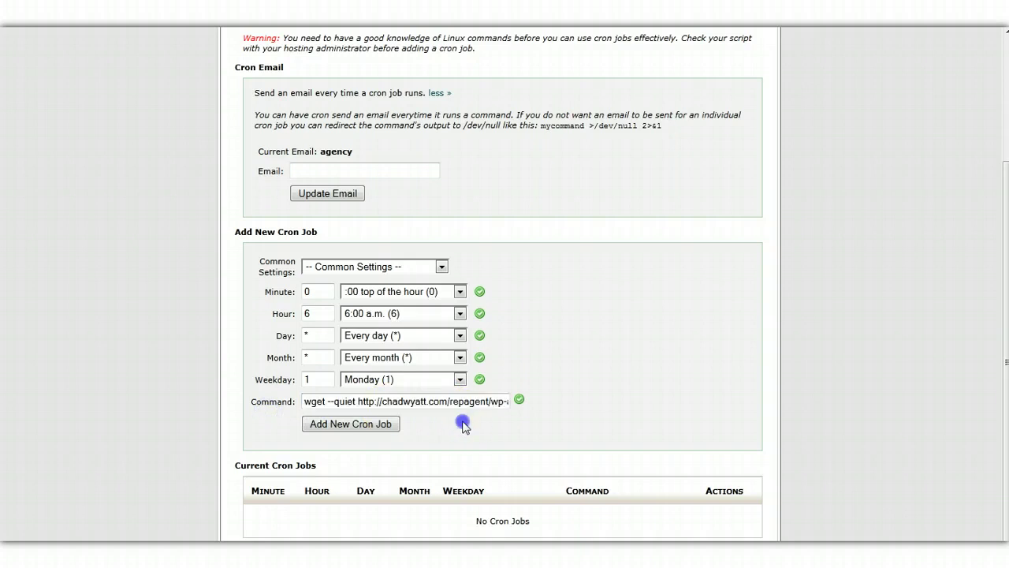
left_click(354, 427)
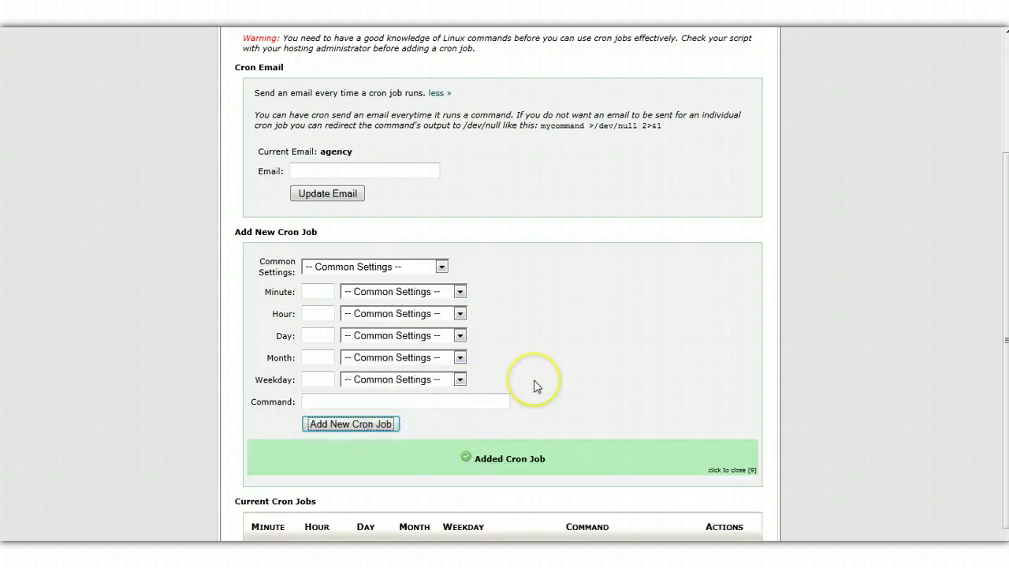
scroll(534, 385, "down", 1)
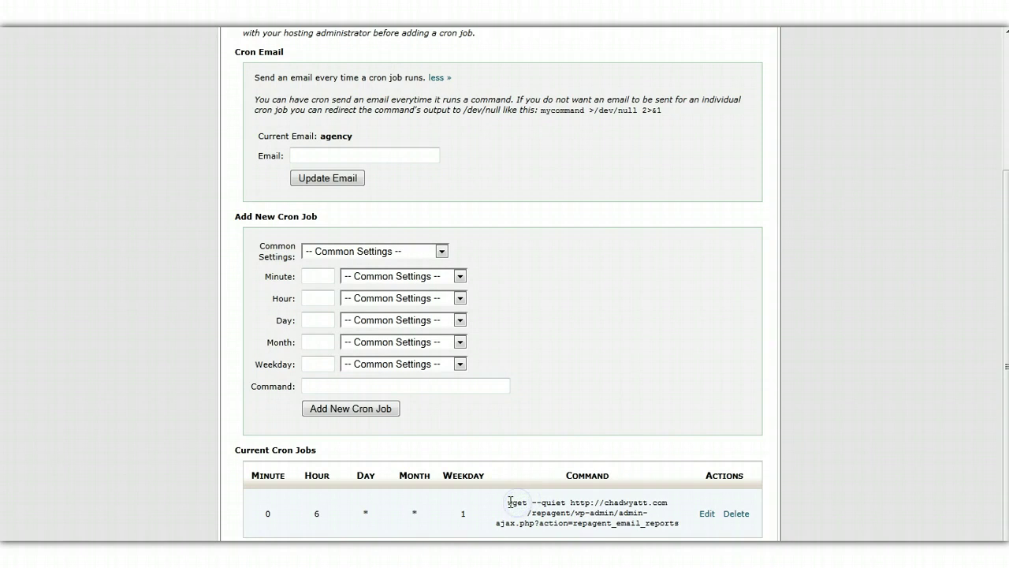
left_click(534, 503)
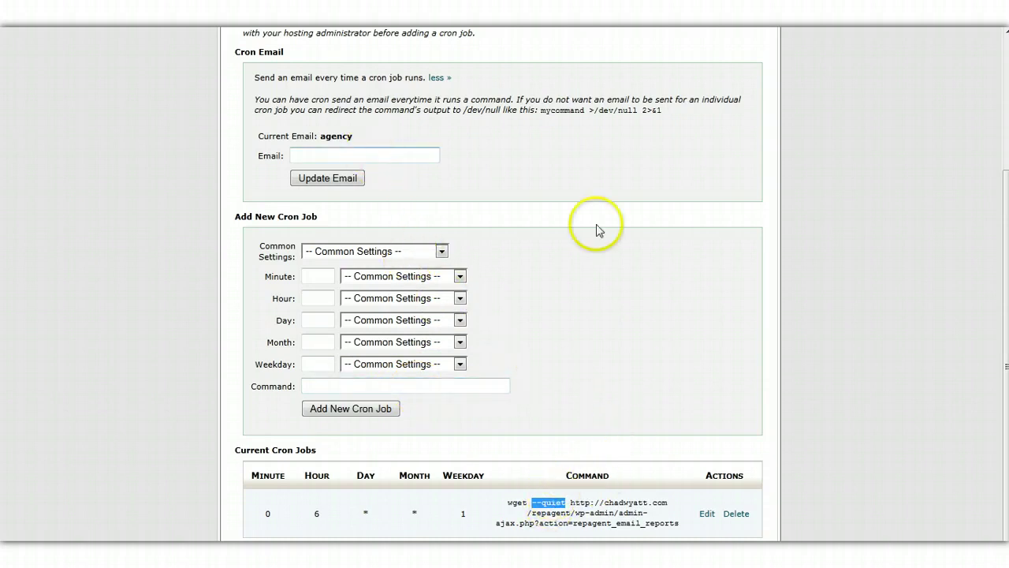
left_click(630, 332)
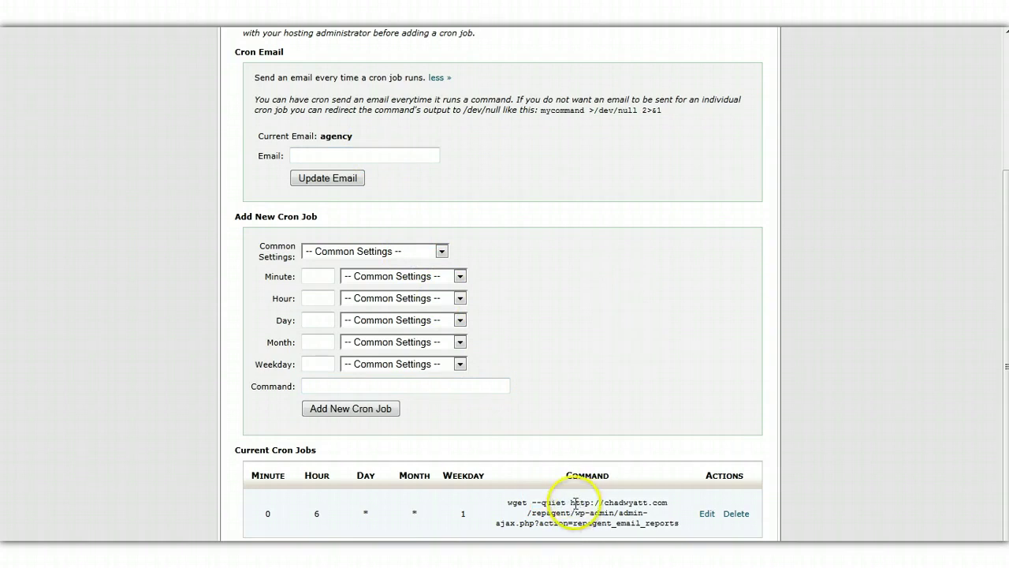
left_click_drag(572, 502, 683, 525)
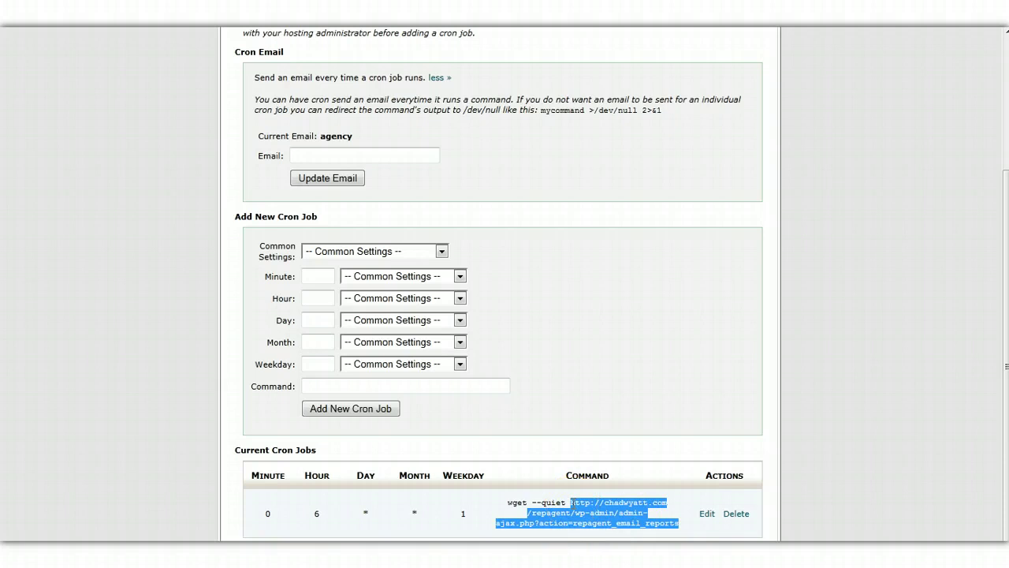
left_click(455, 417)
left_click(420, 385)
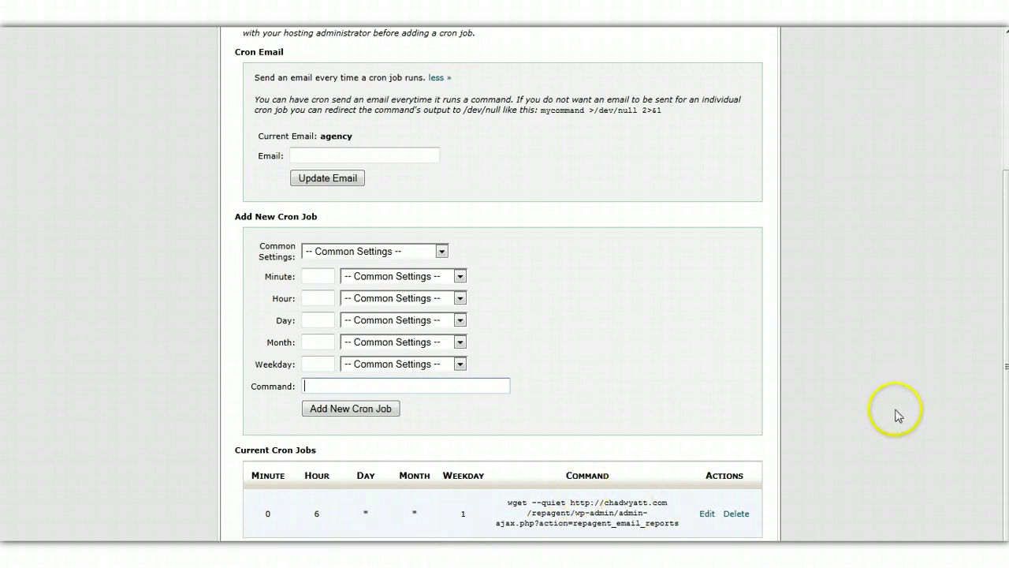
scroll(896, 410, "up", 3)
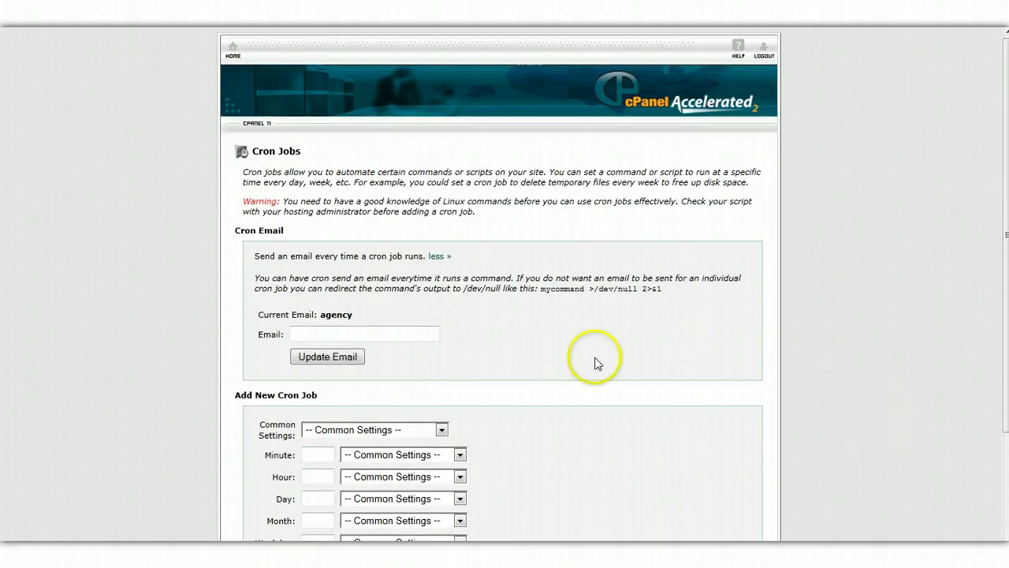
left_click(425, 333)
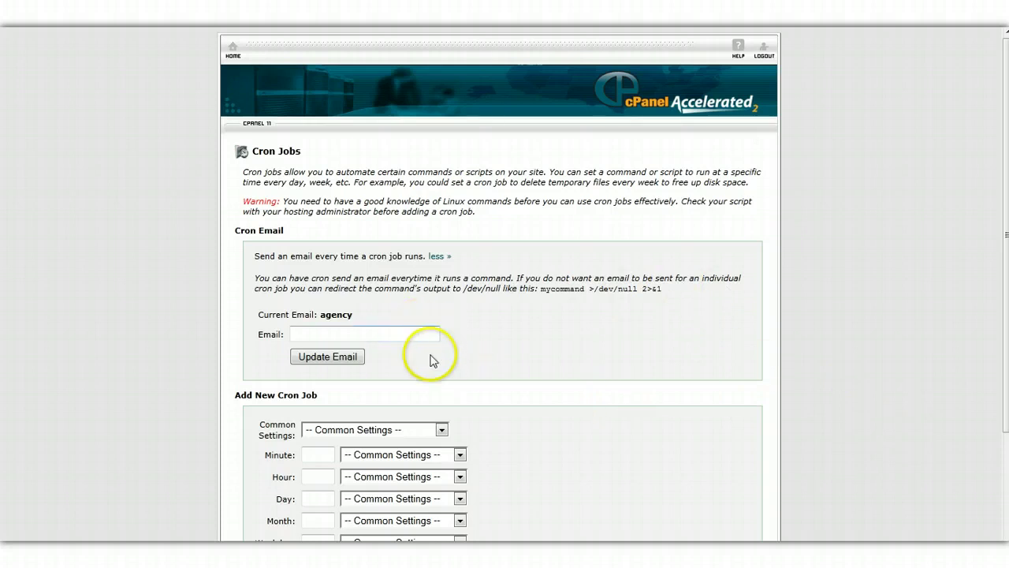
scroll(462, 368, "down", 3)
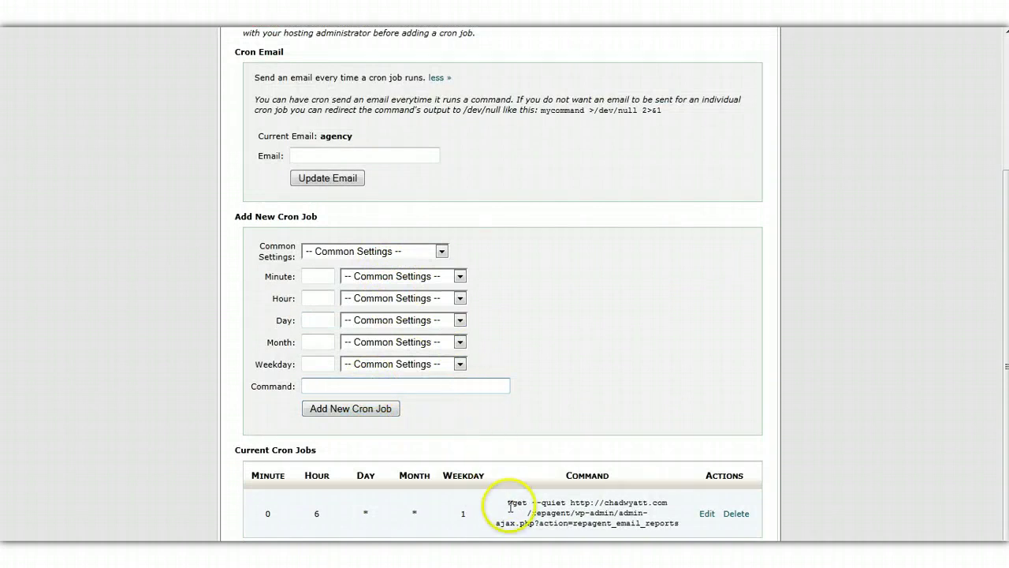
left_click_drag(507, 502, 676, 523)
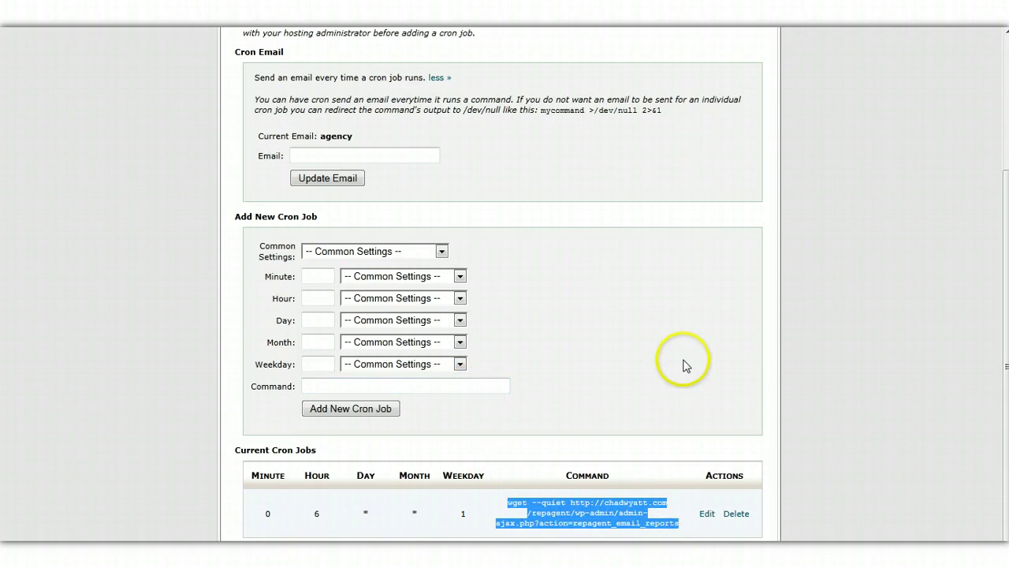